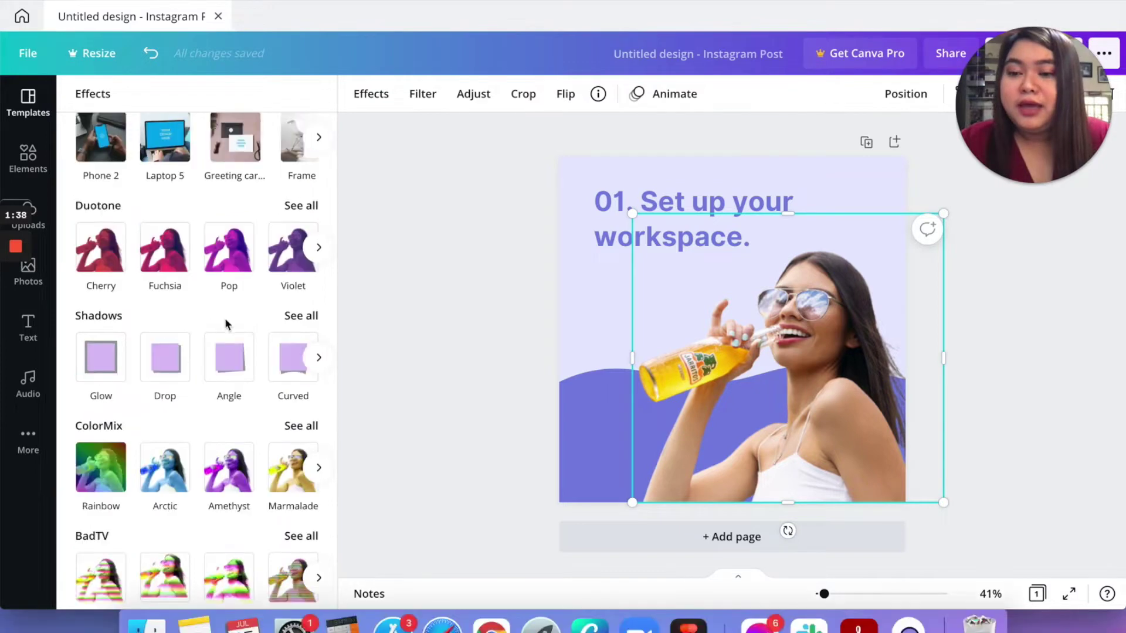
Step: Apply a Drop shadow to the photo of the woman and set its direction to Bottom-left
{"action": "left_click", "coordinate": [298, 314]}
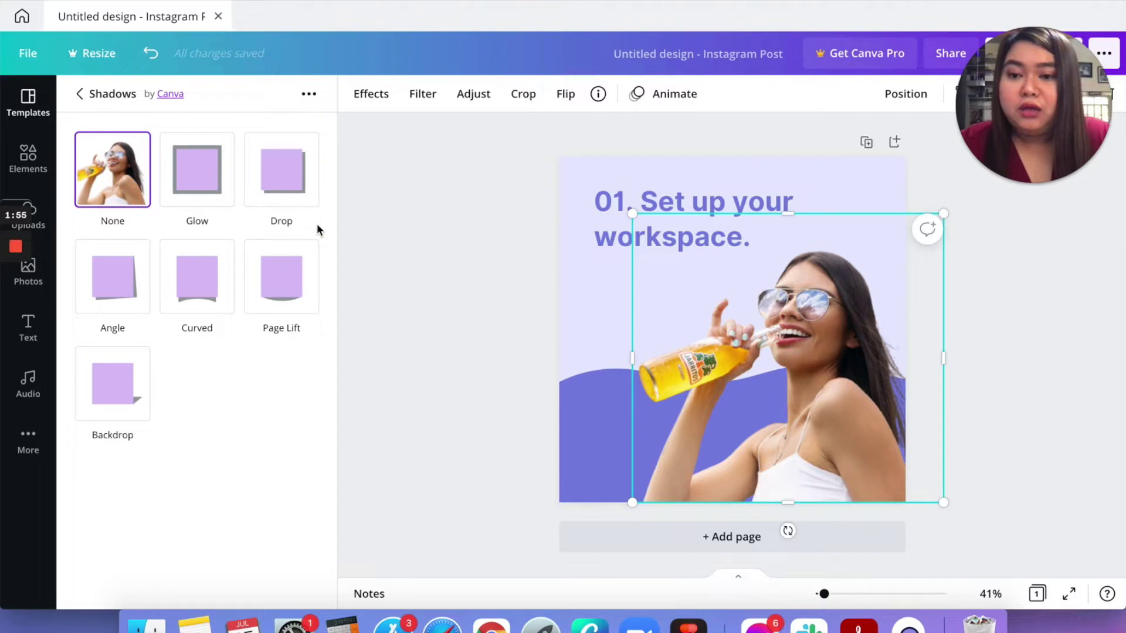
{"action": "left_click", "coordinate": [296, 186]}
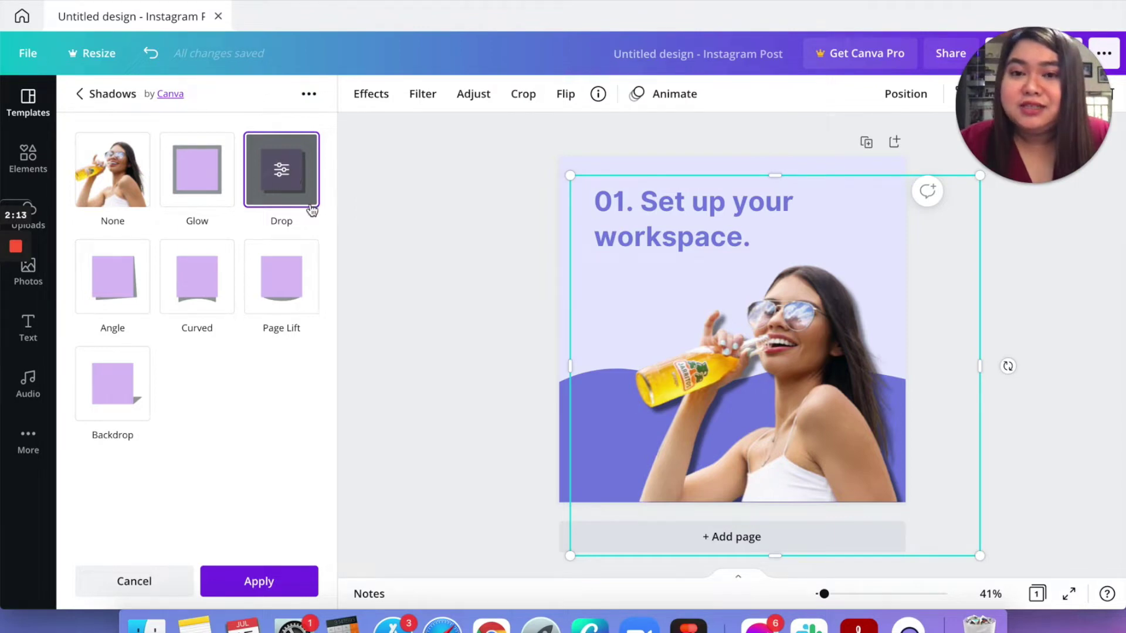
{"action": "left_click", "coordinate": [285, 171]}
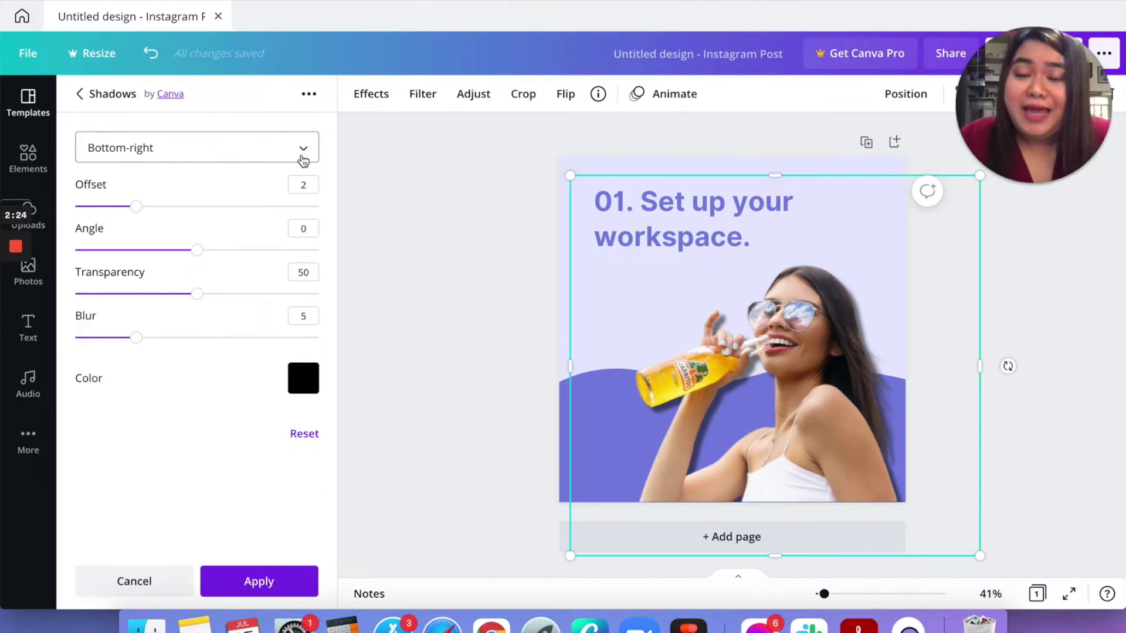
{"action": "left_click", "coordinate": [303, 160]}
{"action": "left_click", "coordinate": [225, 112]}
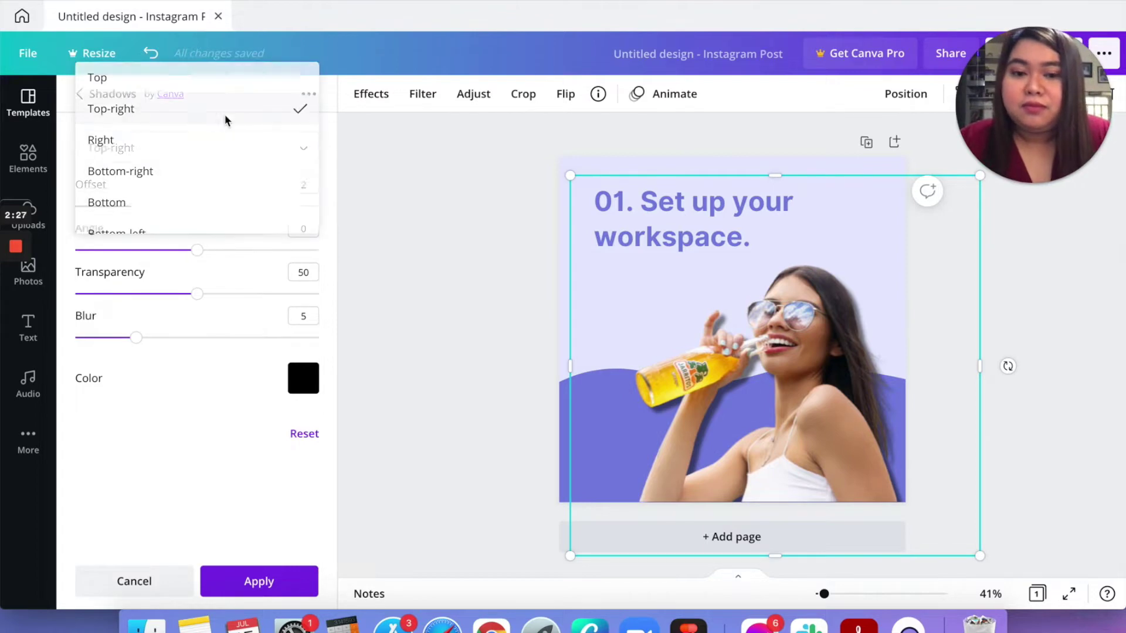
{"action": "left_click", "coordinate": [204, 149]}
{"action": "scroll", "coordinate": [141, 235], "scroll_direction": "down", "scroll_amount": 2}
{"action": "left_click", "coordinate": [141, 225]}
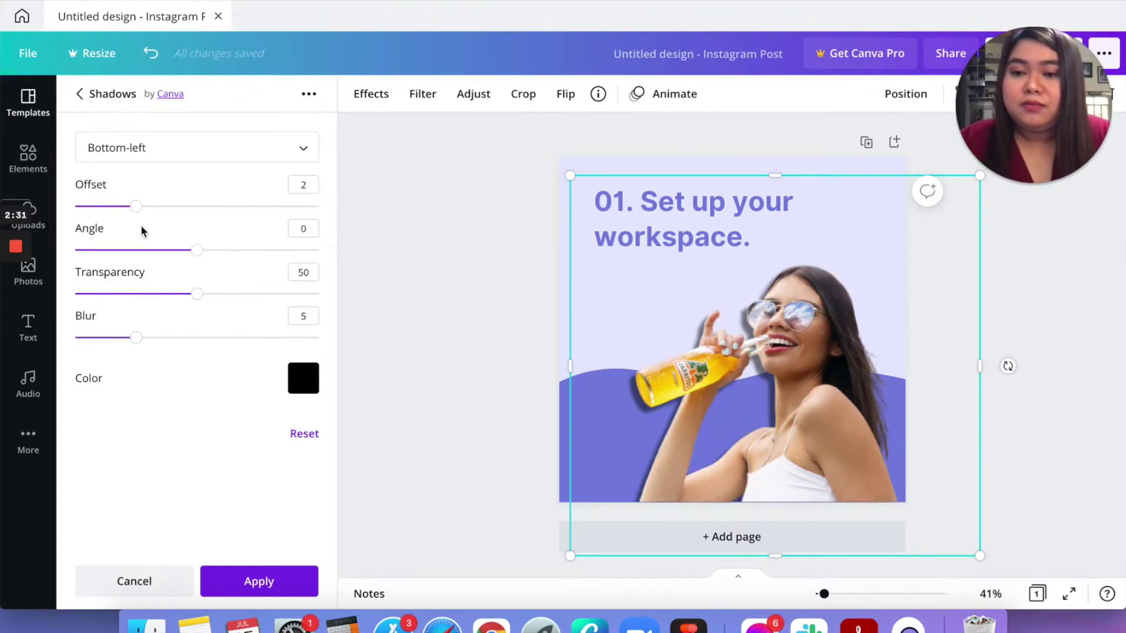
Step: Set the drop shadow's offset to 1 and blur to 11, and reduce its transparency
{"action": "left_click_drag", "start_coordinate": [132, 208], "coordinate": [106, 207]}
{"action": "left_click_drag", "start_coordinate": [197, 293], "coordinate": [127, 295]}
{"action": "left_click_drag", "start_coordinate": [136, 337], "coordinate": [172, 337]}
{"action": "left_click_drag", "start_coordinate": [134, 291], "coordinate": [156, 293]}
{"action": "left_click_drag", "start_coordinate": [172, 337], "coordinate": [209, 338]}
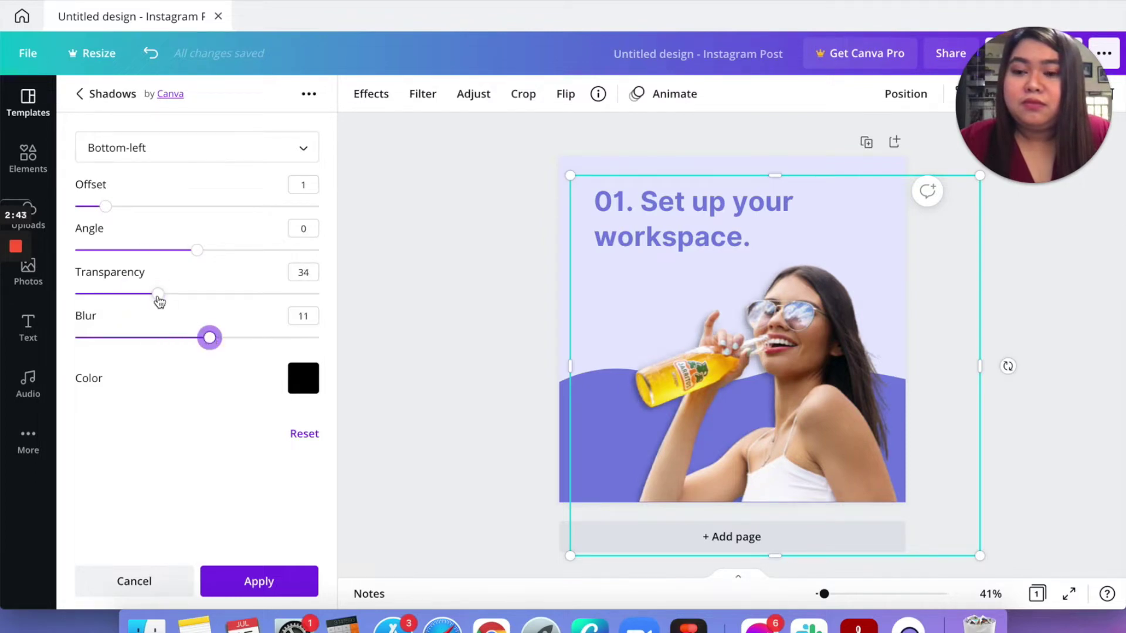
{"action": "left_click_drag", "start_coordinate": [156, 296], "coordinate": [150, 299]}
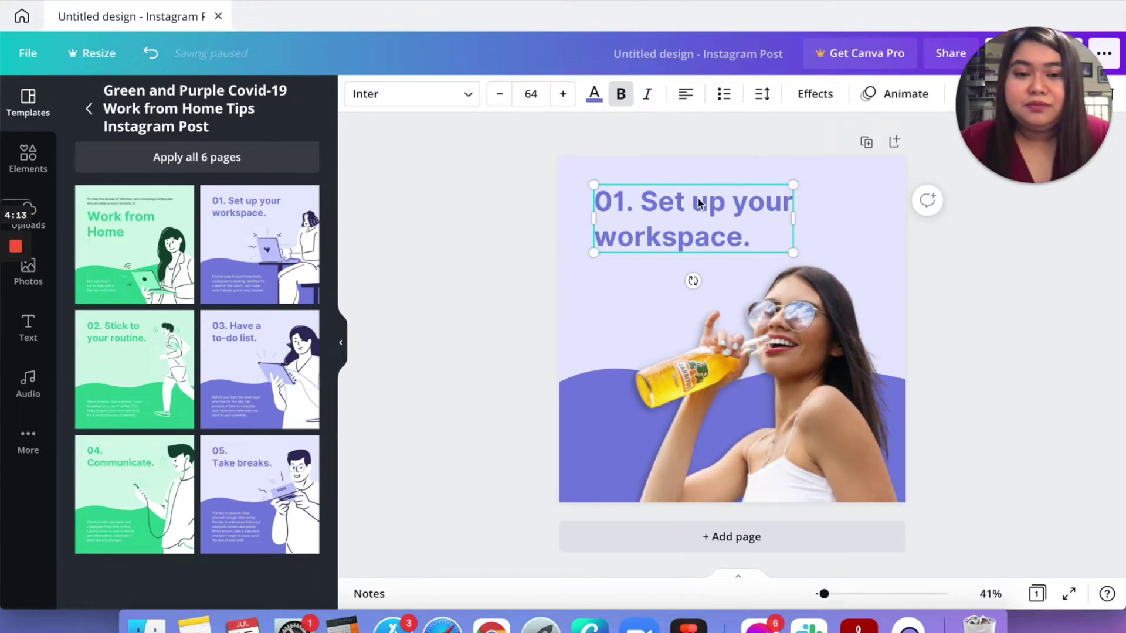
Step: Replace the heading text with "Thirst Quencher" and widen its text box so it fits on one line
{"action": "double_click", "coordinate": [659, 199]}
{"action": "type", "text": "Thirst Quencher"}
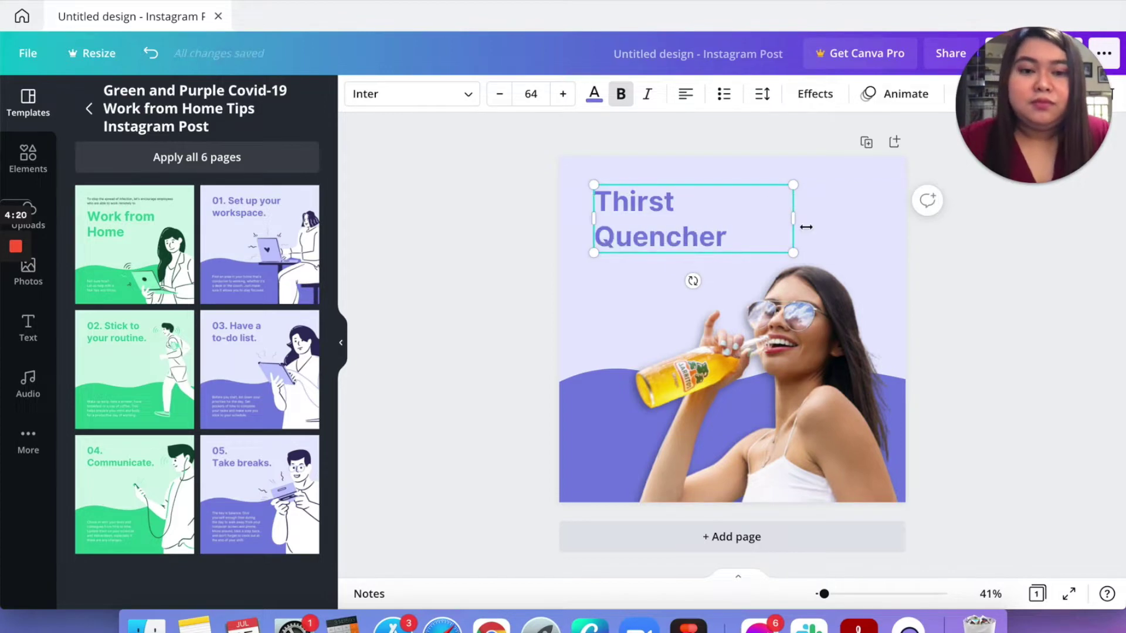
{"action": "mouse_move", "coordinate": [806, 227]}
{"action": "left_mouse_down"}
{"action": "mouse_move", "coordinate": [880, 219]}
{"action": "mouse_move", "coordinate": [818, 229]}
{"action": "left_mouse_up"}
Step: Change the page background to the default yellow
{"action": "left_click", "coordinate": [844, 252]}
{"action": "left_click", "coordinate": [357, 94]}
{"action": "scroll", "coordinate": [205, 349], "scroll_direction": "down", "scroll_amount": 2}
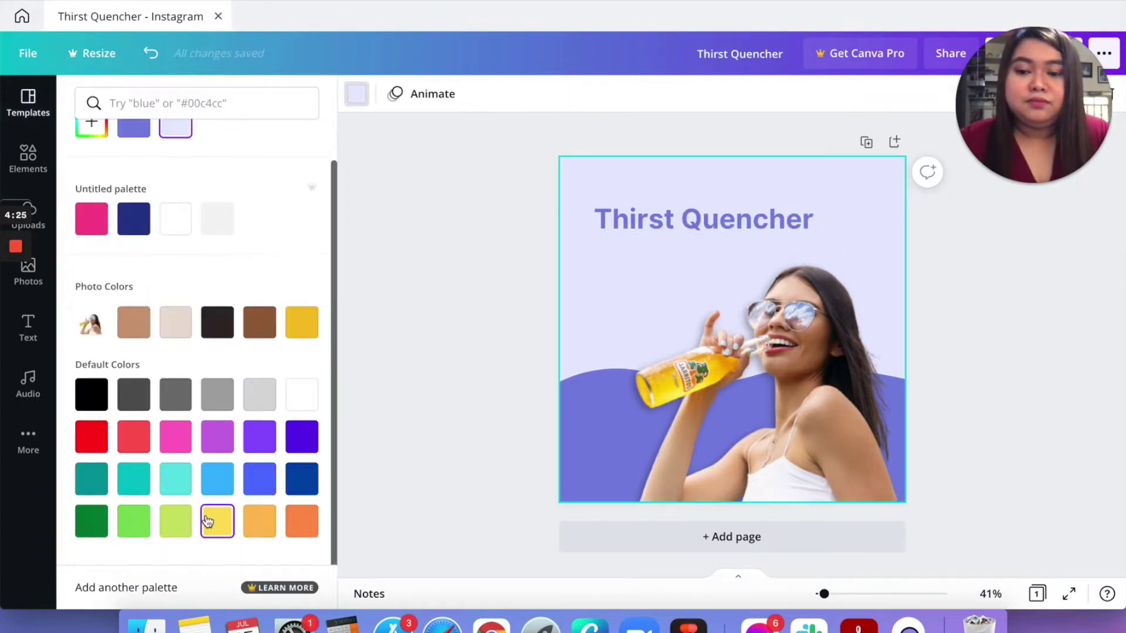
{"action": "left_click", "coordinate": [216, 521]}
Step: Recolor the purple wave shape at the bottom of the design to the default light blue
{"action": "left_click", "coordinate": [596, 403]}
{"action": "left_click", "coordinate": [356, 94]}
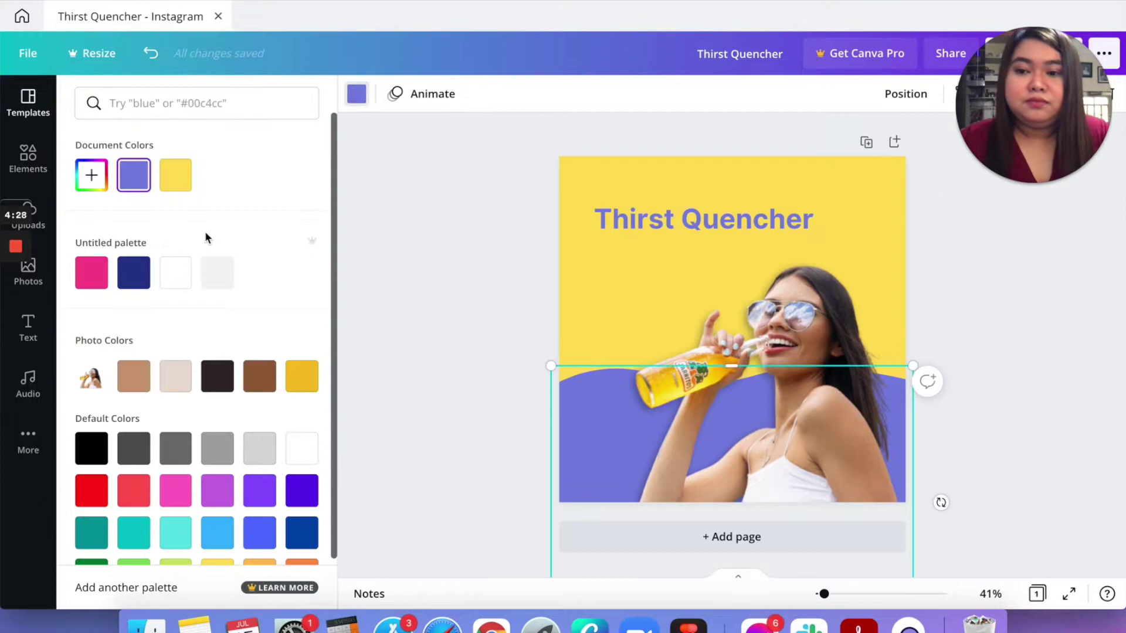
{"action": "left_click", "coordinate": [91, 175]}
{"action": "left_click_drag", "start_coordinate": [231, 239], "coordinate": [345, 308]}
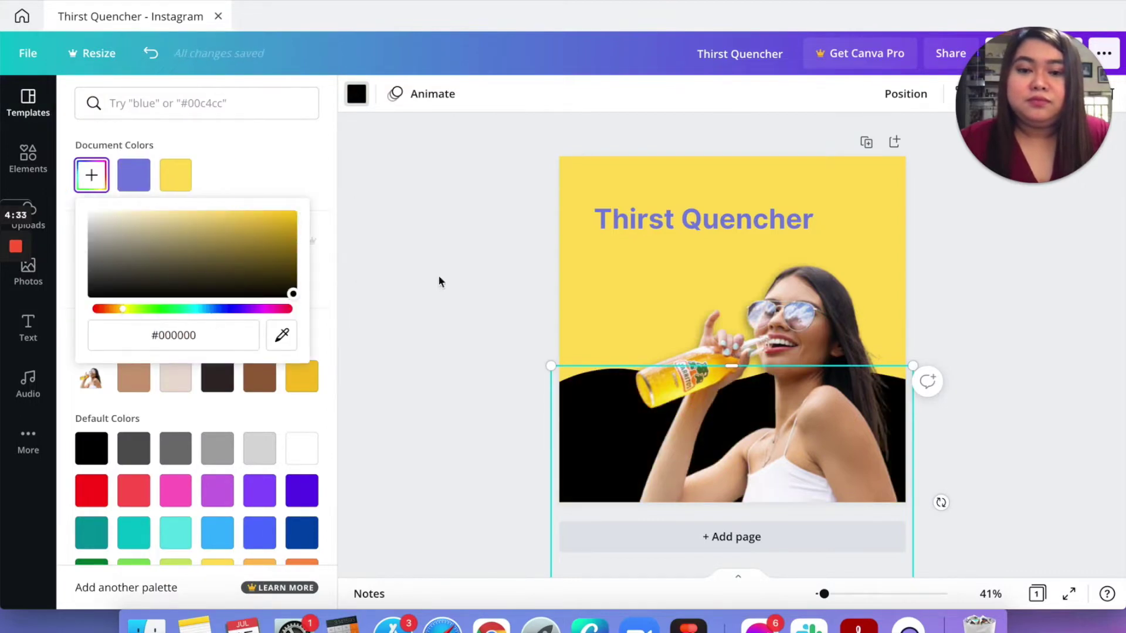
{"action": "left_click", "coordinate": [244, 253]}
{"action": "left_click", "coordinate": [217, 532]}
{"action": "left_click", "coordinate": [497, 293]}
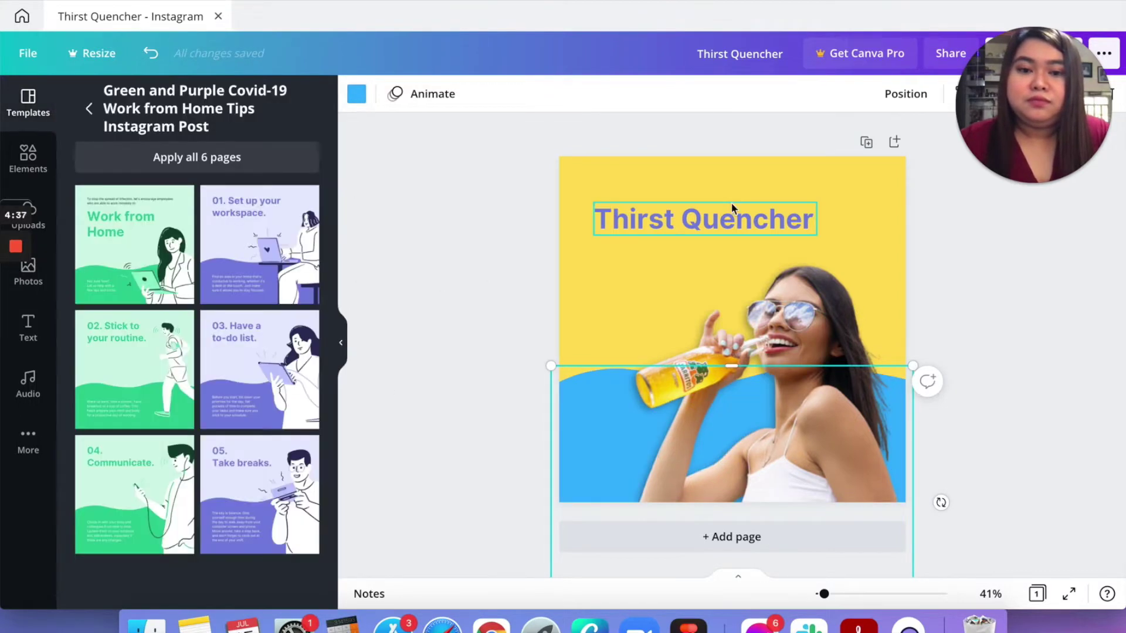
Step: Enlarge the "Thirst Quencher" heading to size 94.9 on two lines and move it closer to the page's left edge
{"action": "left_click", "coordinate": [733, 211]}
{"action": "left_click_drag", "start_coordinate": [819, 218], "coordinate": [811, 286]}
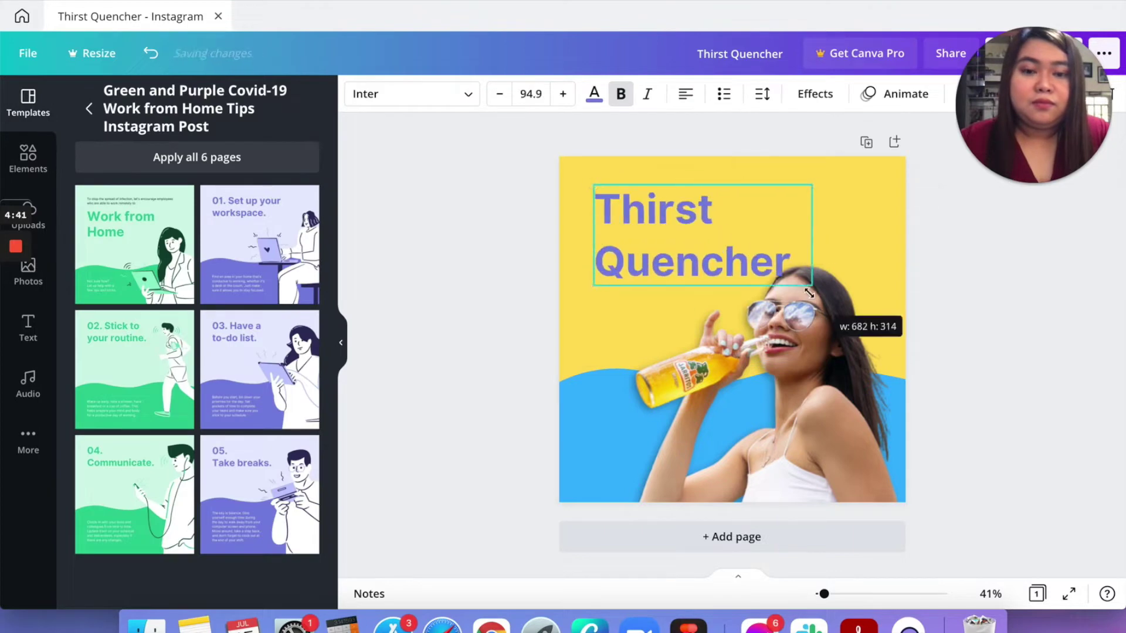
{"action": "mouse_move", "coordinate": [663, 220]}
{"action": "left_mouse_down"}
{"action": "mouse_move", "coordinate": [643, 201]}
{"action": "mouse_move", "coordinate": [648, 231]}
{"action": "left_mouse_up"}
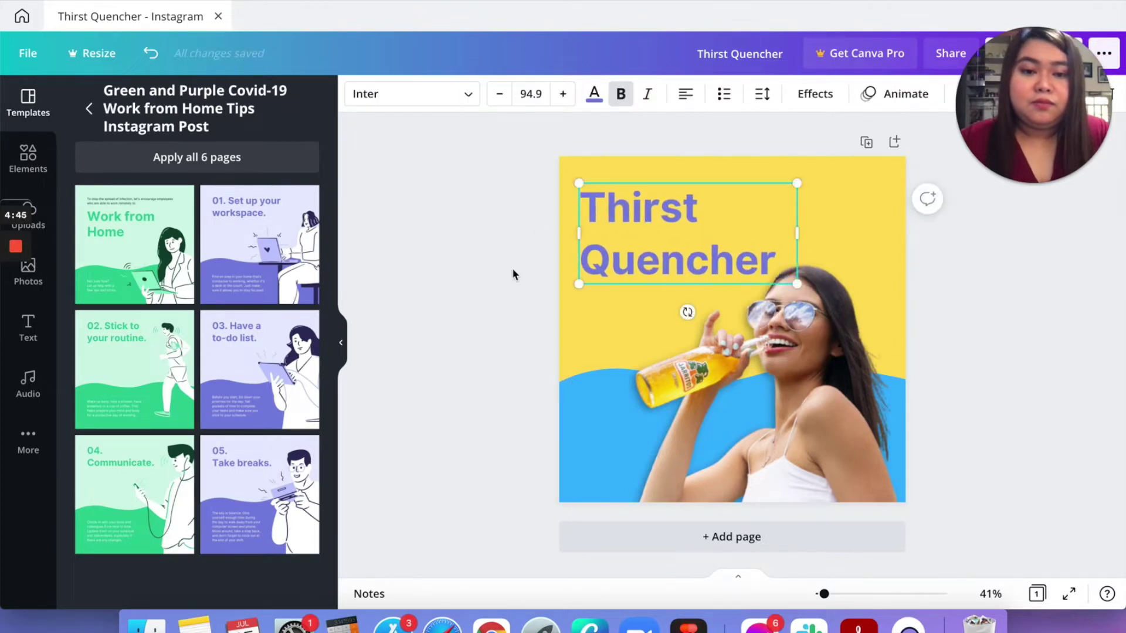
{"action": "left_click", "coordinate": [512, 269]}
Step: Search the elements for "spark" and place the orange ray graphic, slightly enlarged, in the page's upper-right corner
{"action": "left_click", "coordinate": [28, 157]}
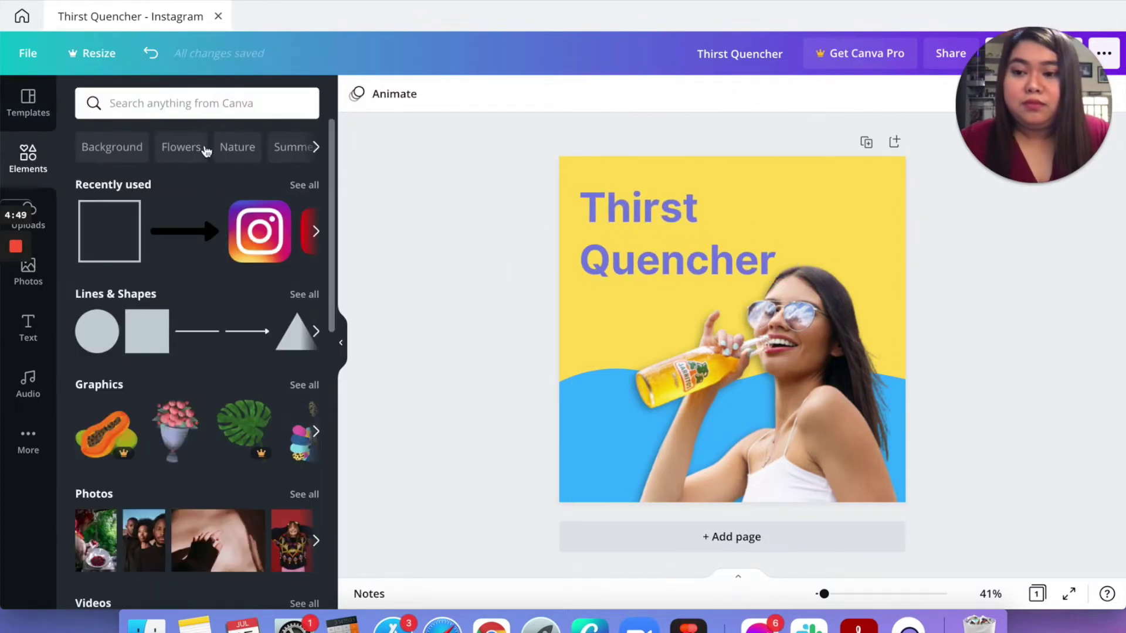
{"action": "left_click", "coordinate": [231, 102]}
{"action": "type", "text": "spar"}
{"action": "left_click", "coordinate": [154, 173]}
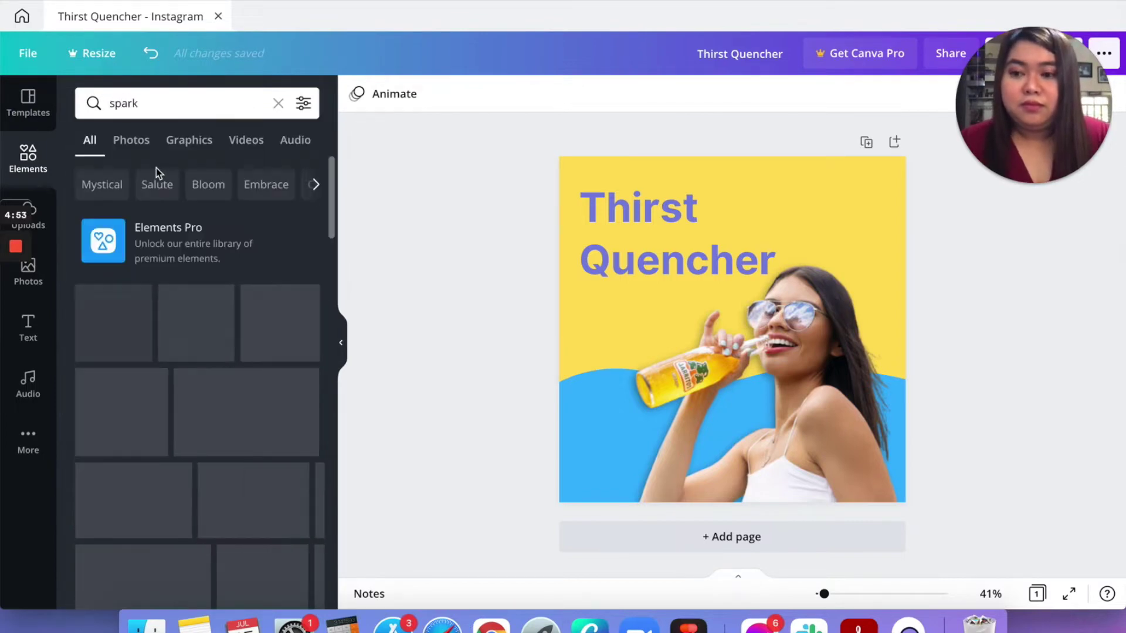
{"action": "left_click", "coordinate": [281, 326]}
{"action": "left_click_drag", "start_coordinate": [755, 316], "coordinate": [831, 182]}
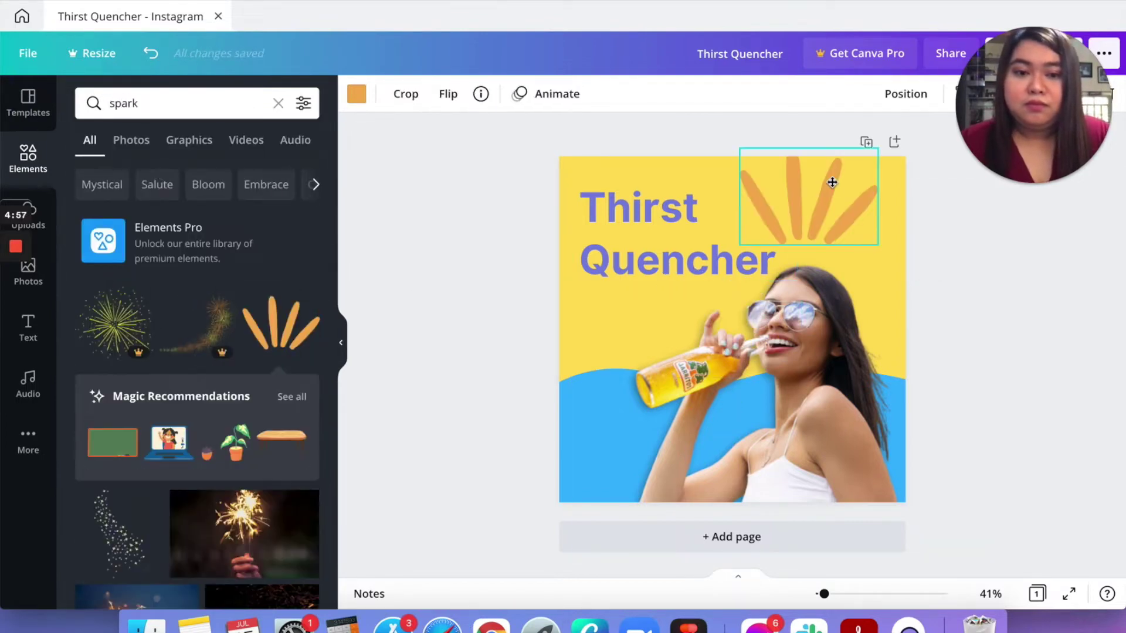
{"action": "left_click_drag", "start_coordinate": [878, 148], "coordinate": [894, 136]}
{"action": "left_click", "coordinate": [361, 322]}
Step: Search the elements for "glass" and place the clinking champagne glasses behind the woman in the design's lower-left area
{"action": "left_click", "coordinate": [138, 105]}
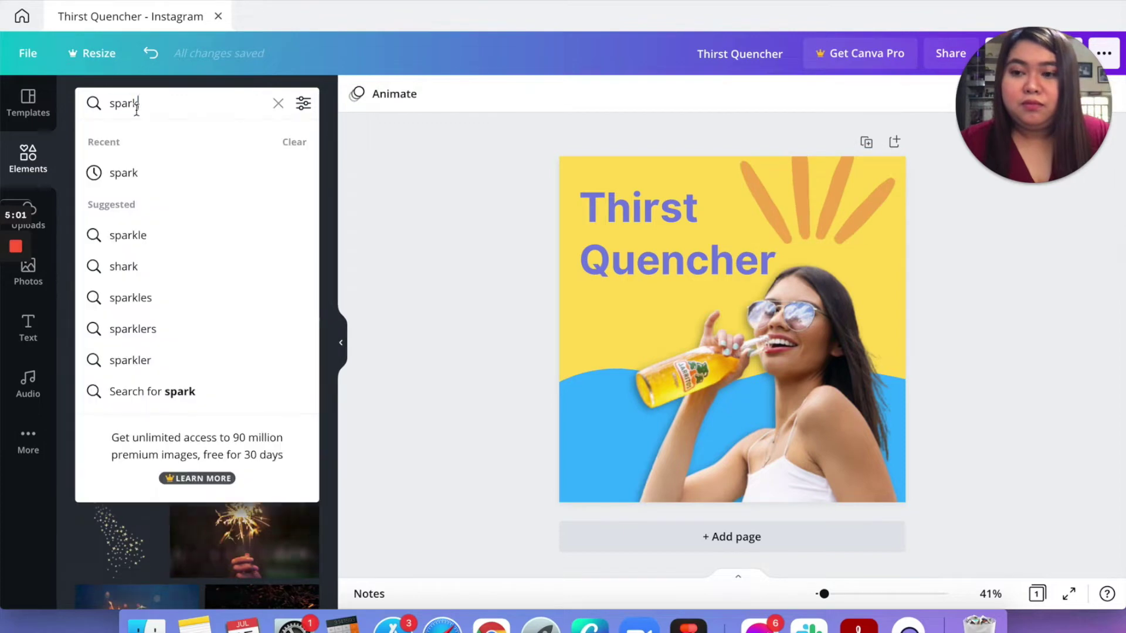
{"action": "left_click_drag", "start_coordinate": [138, 104], "coordinate": [55, 101]}
{"action": "type", "text": "glass"}
{"action": "key", "text": "Return"}
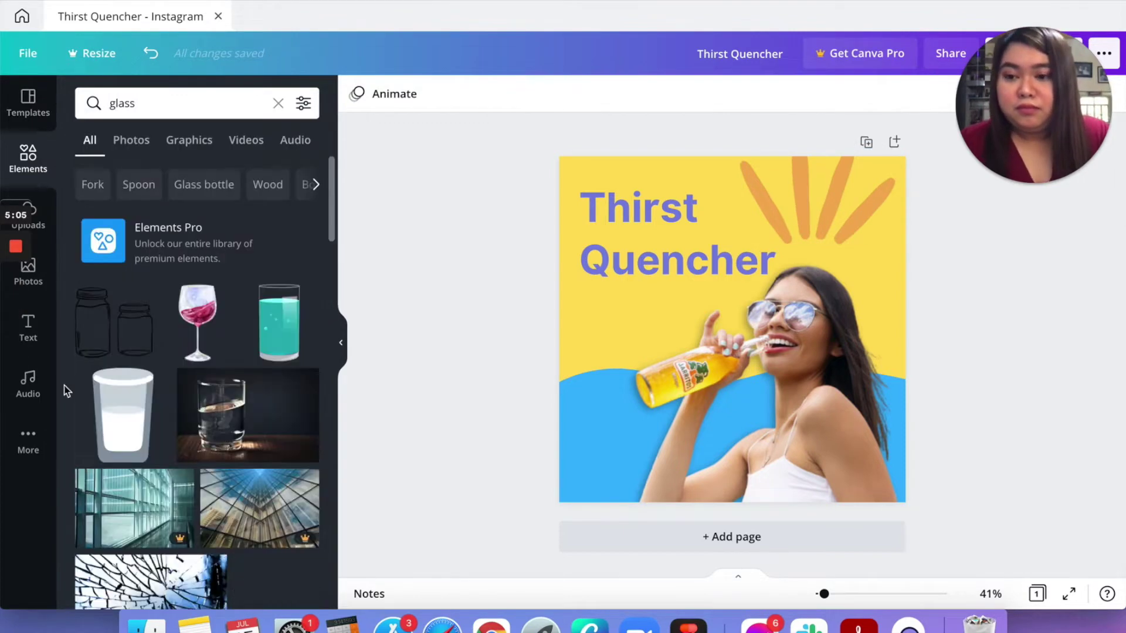
{"action": "scroll", "coordinate": [159, 439], "scroll_direction": "down", "scroll_amount": 3}
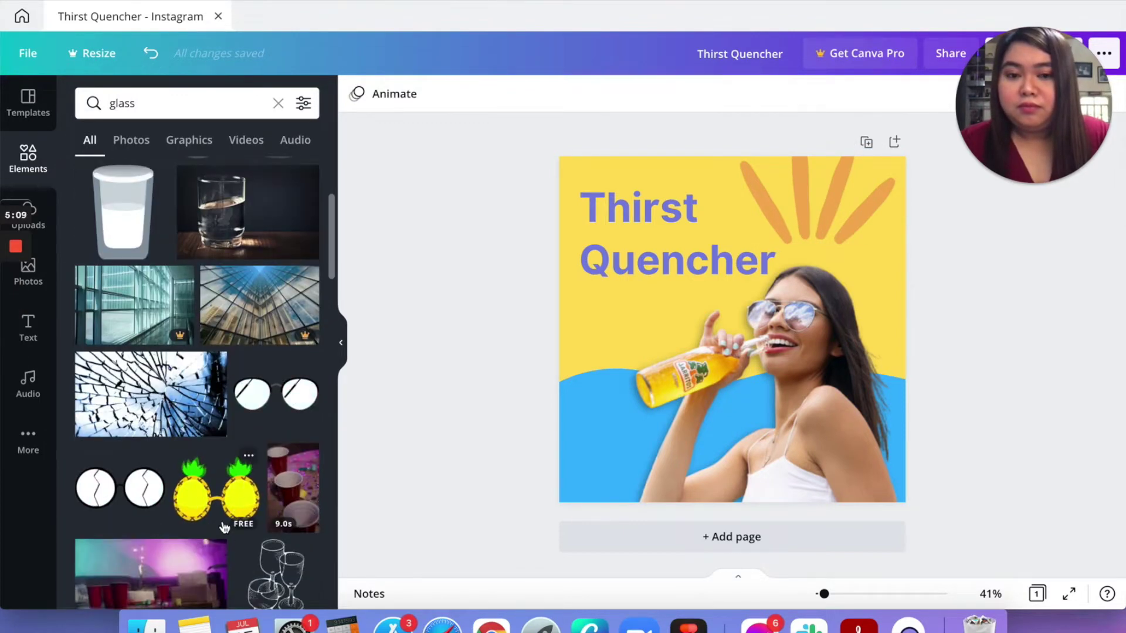
{"action": "scroll", "coordinate": [311, 410], "scroll_direction": "down", "scroll_amount": 7}
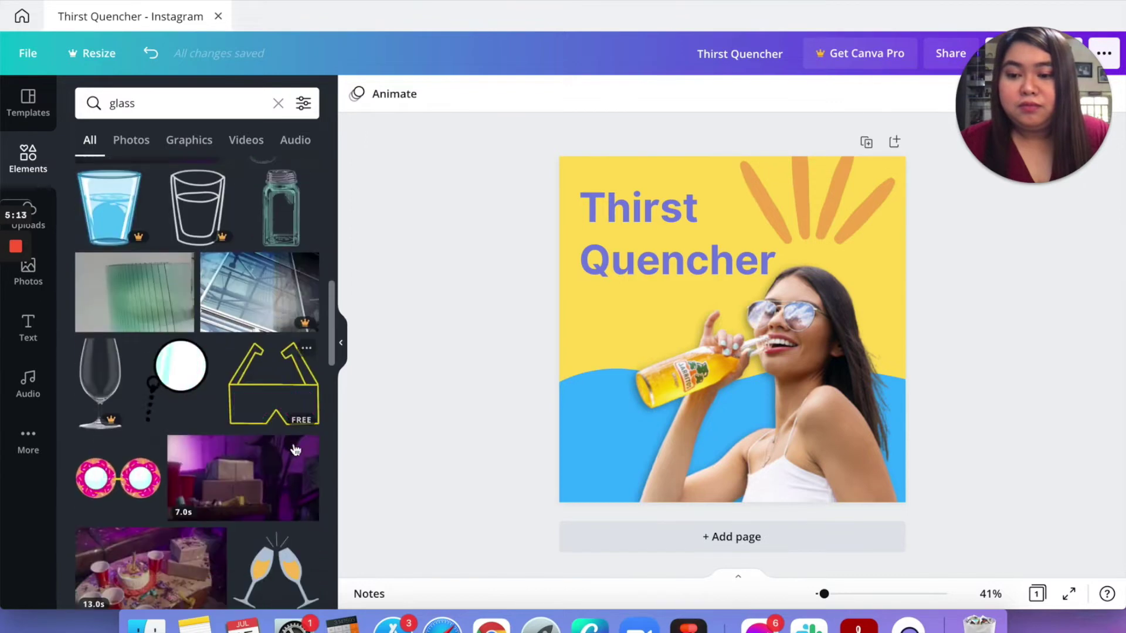
{"action": "scroll", "coordinate": [294, 448], "scroll_direction": "down", "scroll_amount": 3}
{"action": "left_click_drag", "start_coordinate": [276, 366], "coordinate": [680, 423]}
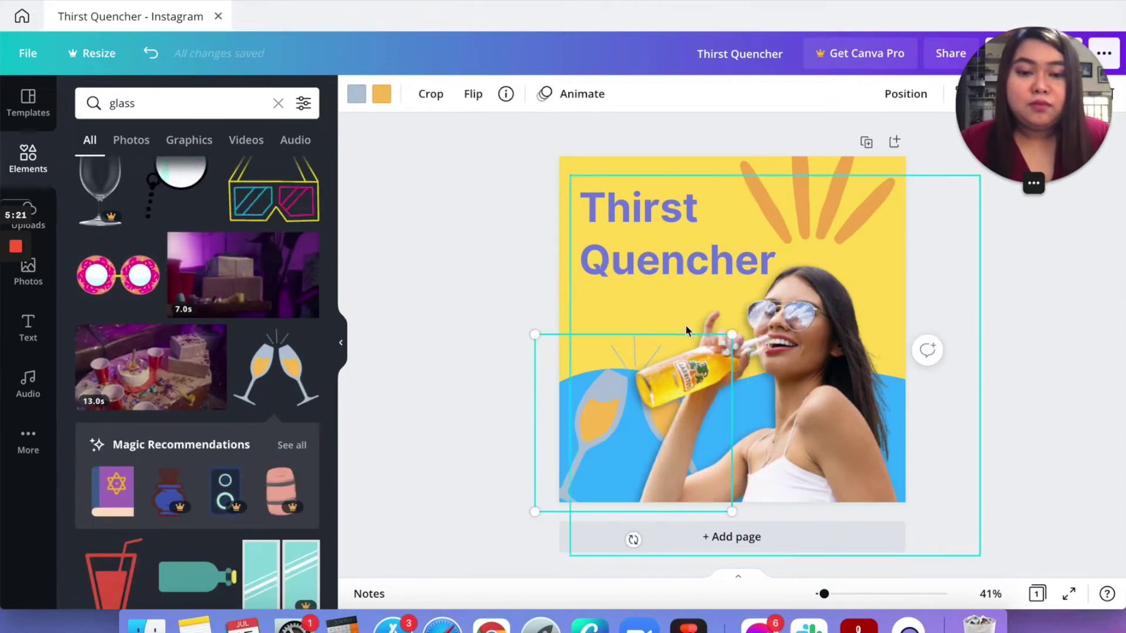
{"action": "left_click", "coordinate": [504, 250]}
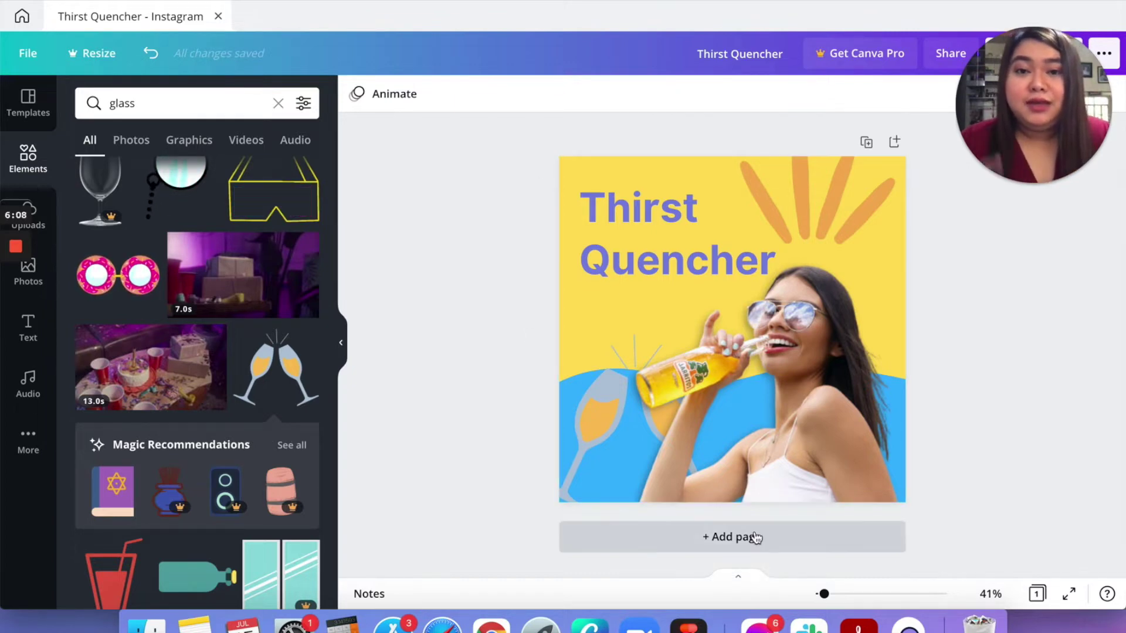
Step: Add a second page and place the yellow flower cutout from a "png" photo search on it
{"action": "left_click", "coordinate": [755, 537]}
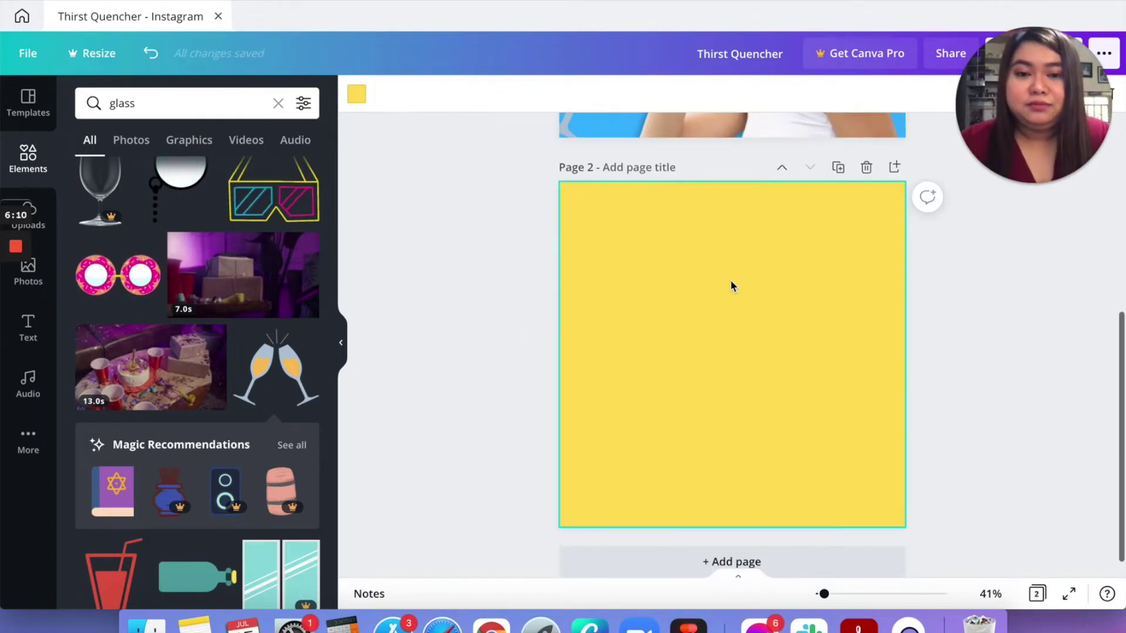
{"action": "left_click", "coordinate": [32, 275]}
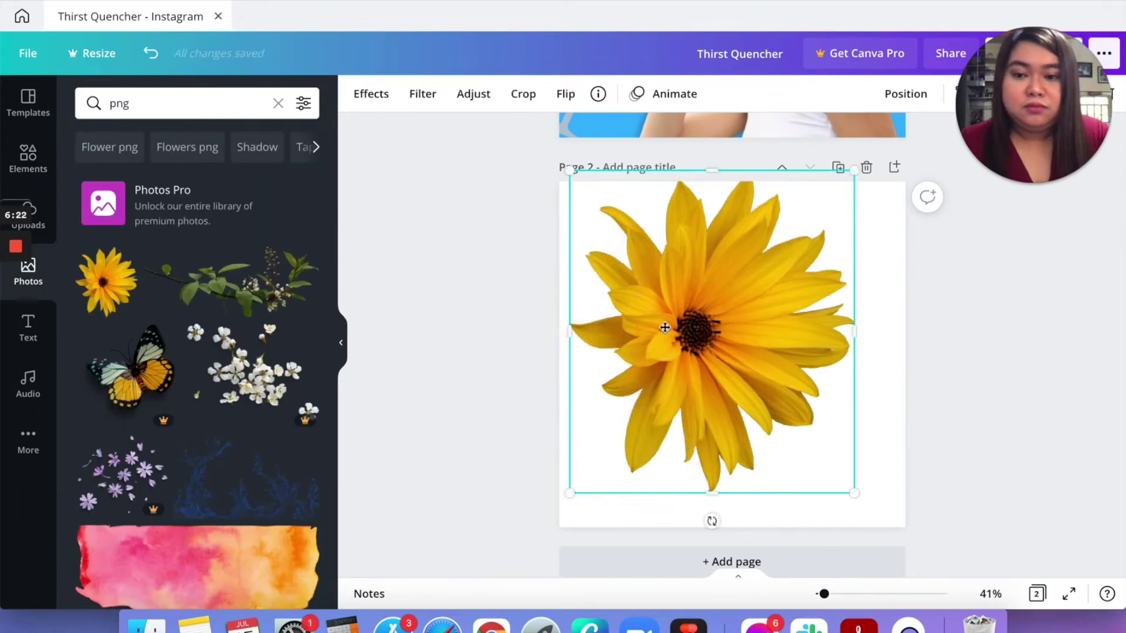
Step: Apply the Glow shadow effect to the yellow flower photo and open the glow's settings
{"action": "left_click", "coordinate": [371, 94]}
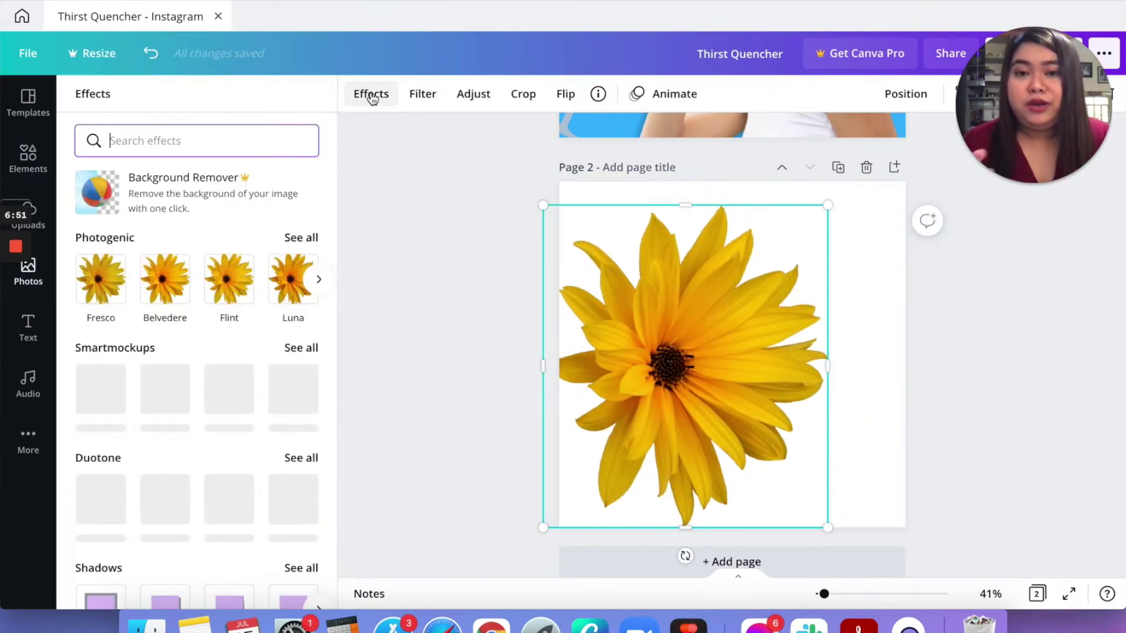
{"action": "scroll", "coordinate": [251, 328], "scroll_direction": "down", "scroll_amount": 4}
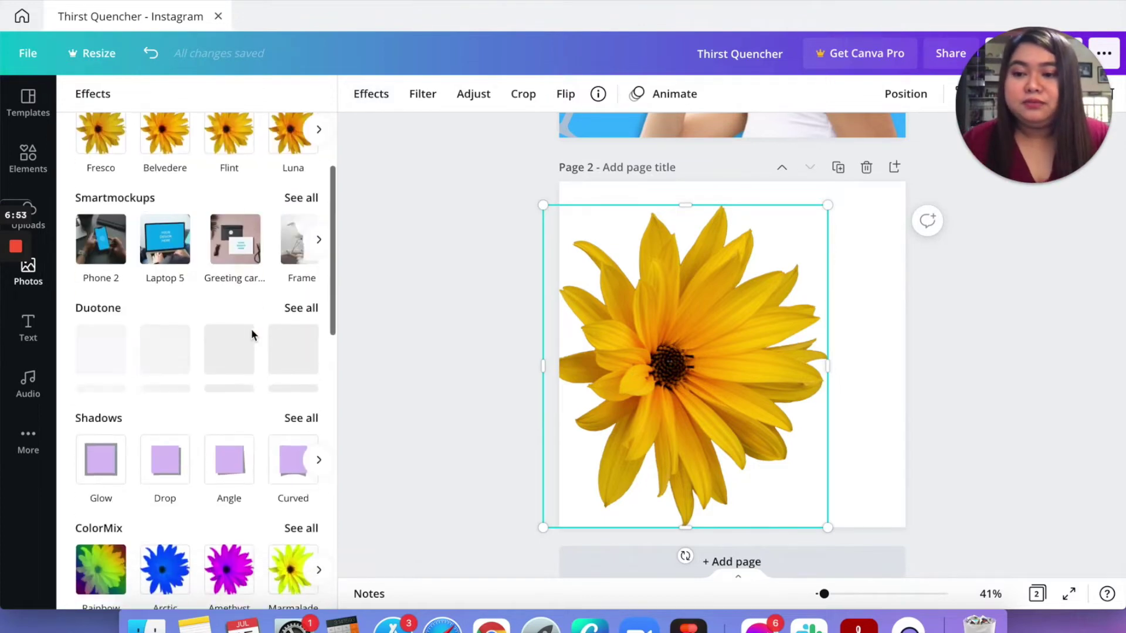
{"action": "left_click", "coordinate": [296, 359]}
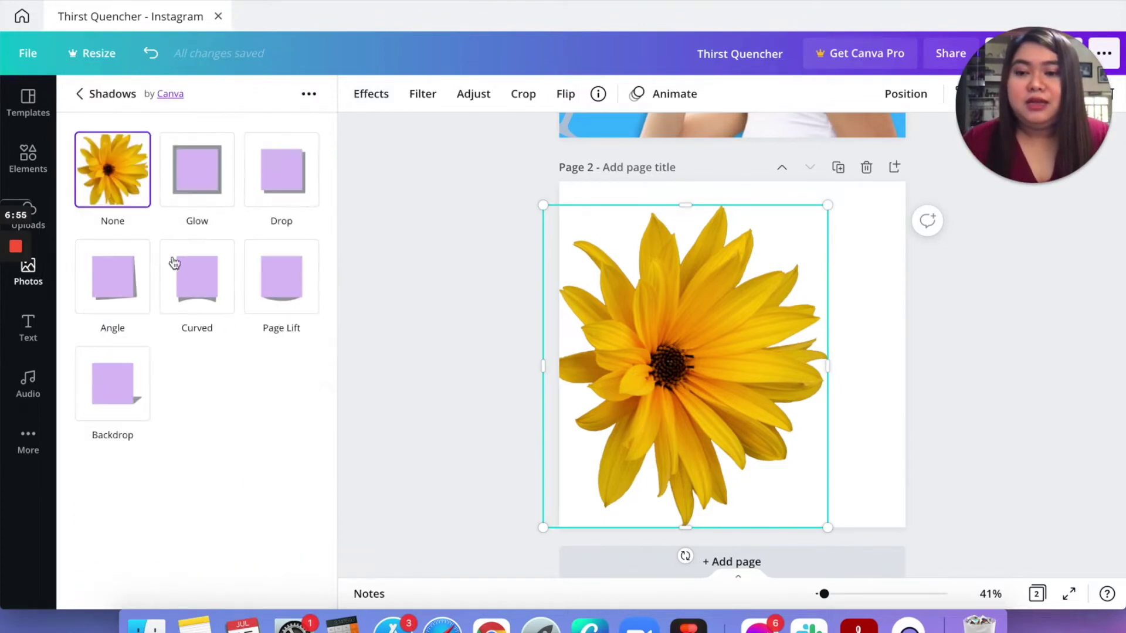
{"action": "left_click", "coordinate": [206, 179]}
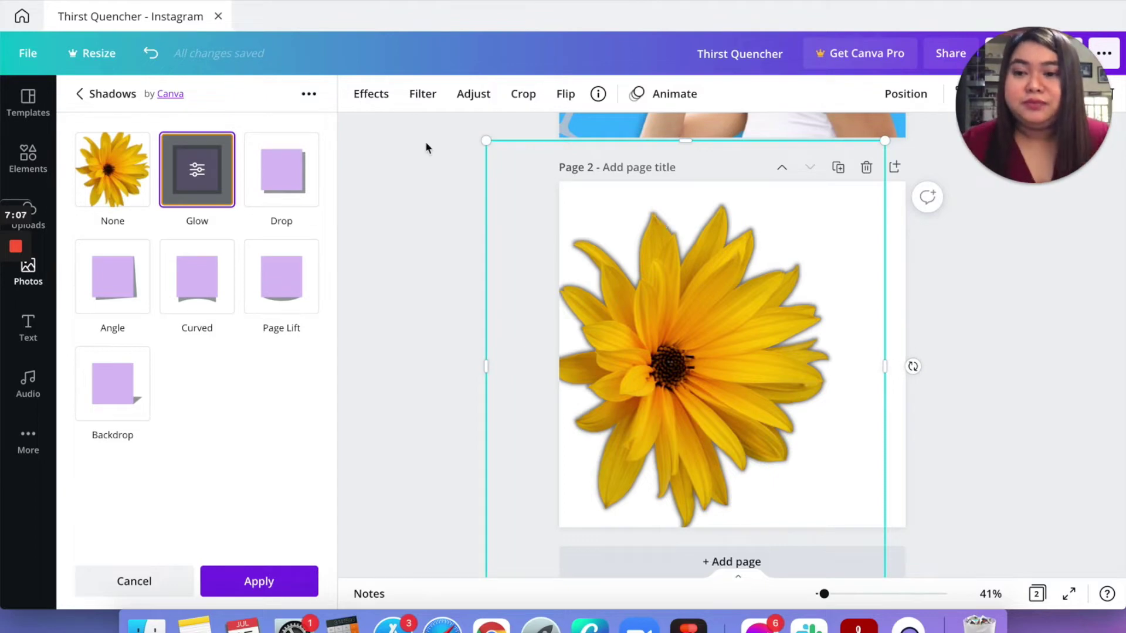
{"action": "left_click", "coordinate": [196, 173]}
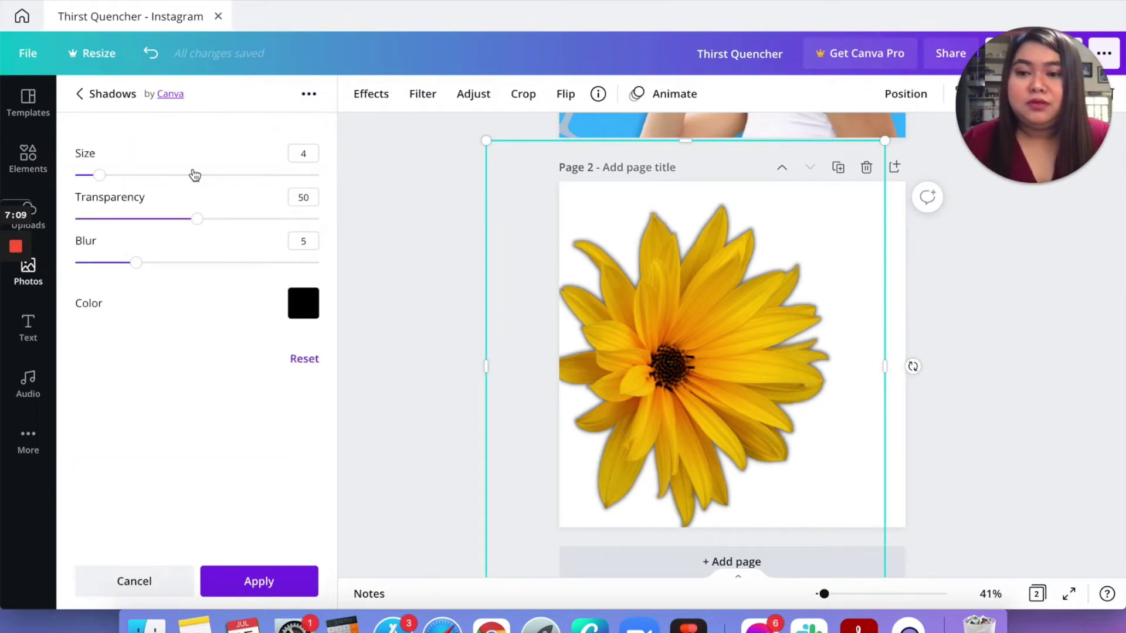
Step: Set the flower glow's size to 9 and its color to the default light blue
{"action": "left_click_drag", "start_coordinate": [98, 174], "coordinate": [130, 176]}
{"action": "left_click", "coordinate": [304, 303]}
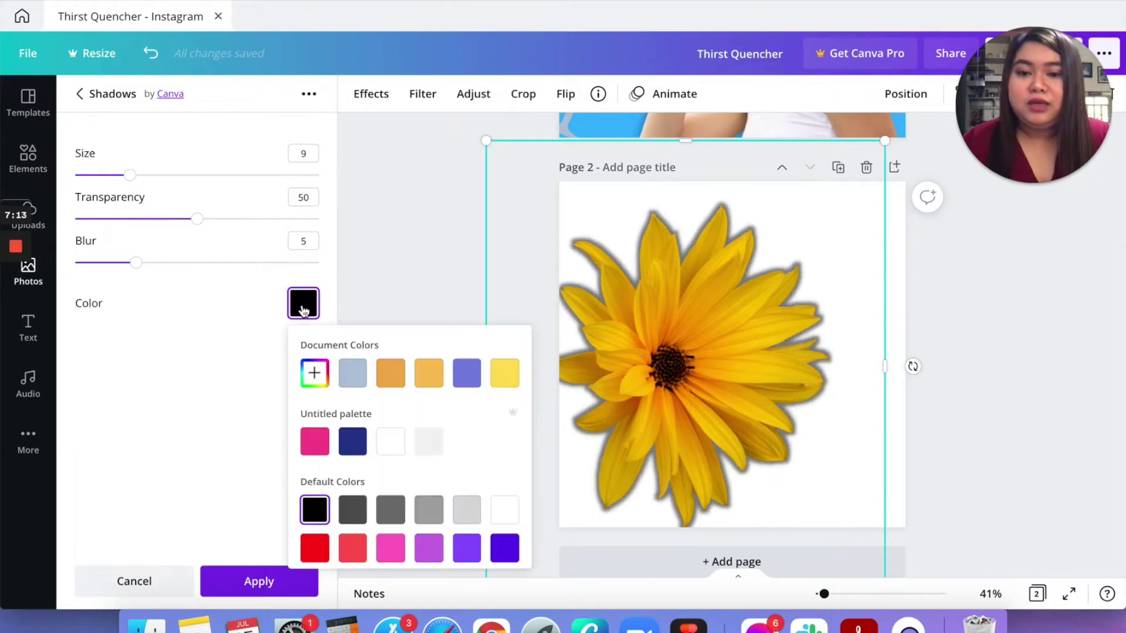
{"action": "scroll", "coordinate": [445, 508], "scroll_direction": "down", "scroll_amount": 2}
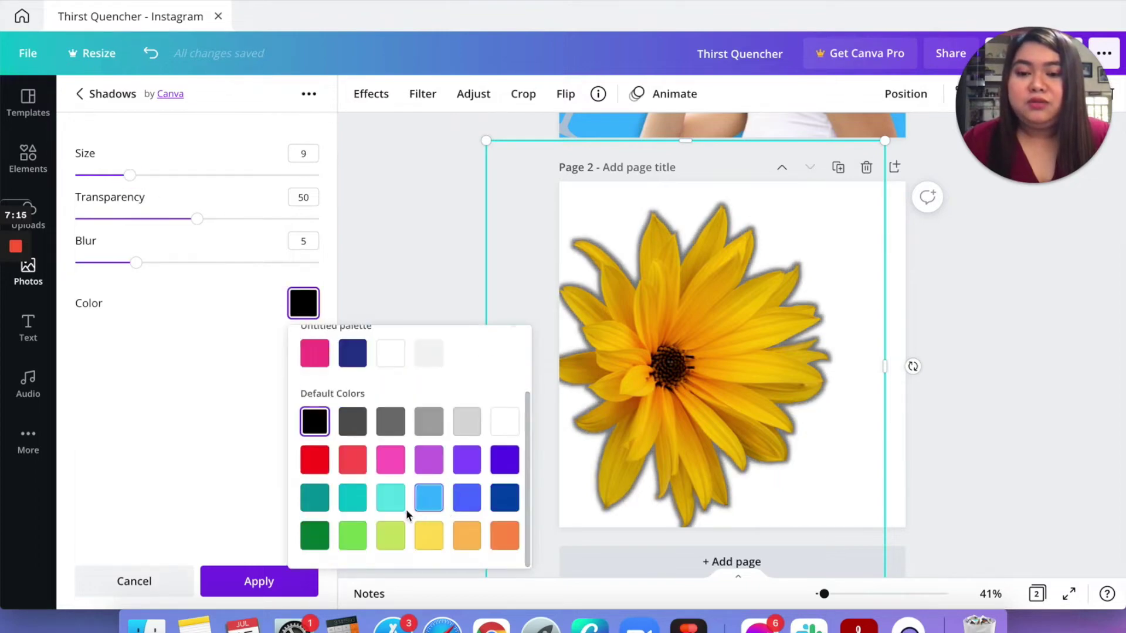
{"action": "left_click", "coordinate": [398, 535]}
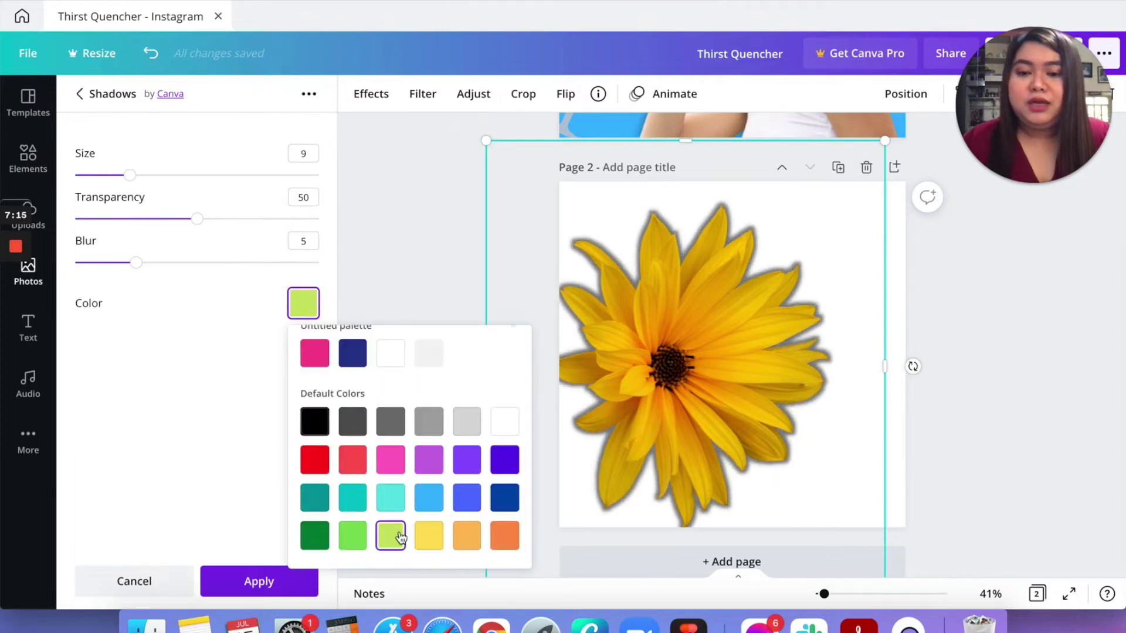
{"action": "left_click", "coordinate": [433, 503]}
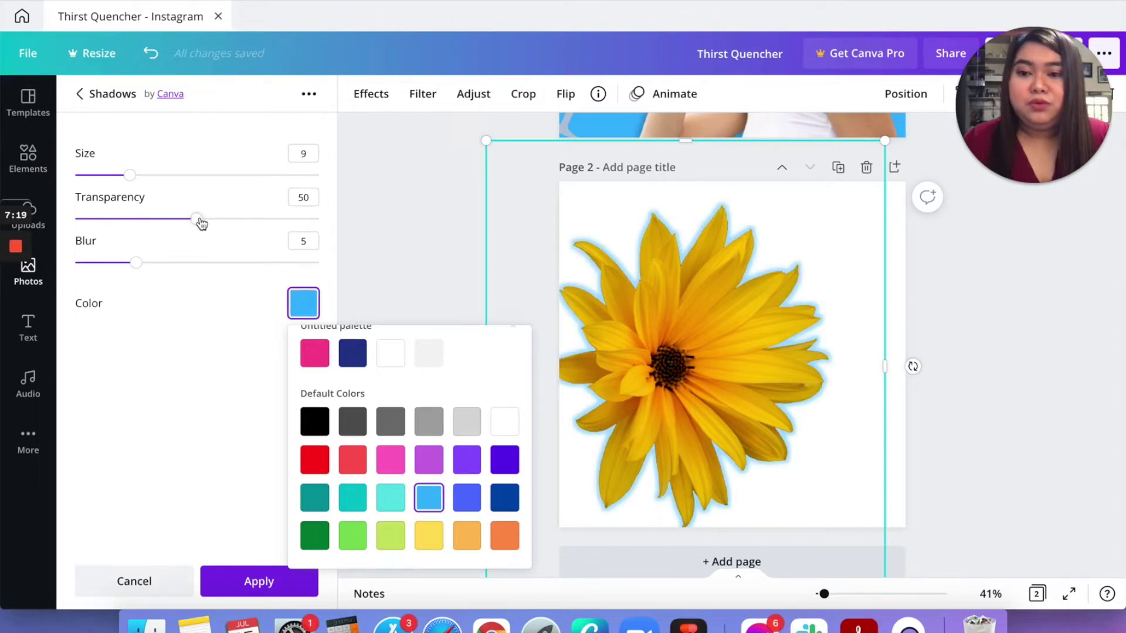
Step: Set the flower glow's transparency to 75, blur to 9 and size to 17
{"action": "left_click_drag", "start_coordinate": [201, 223], "coordinate": [258, 221]}
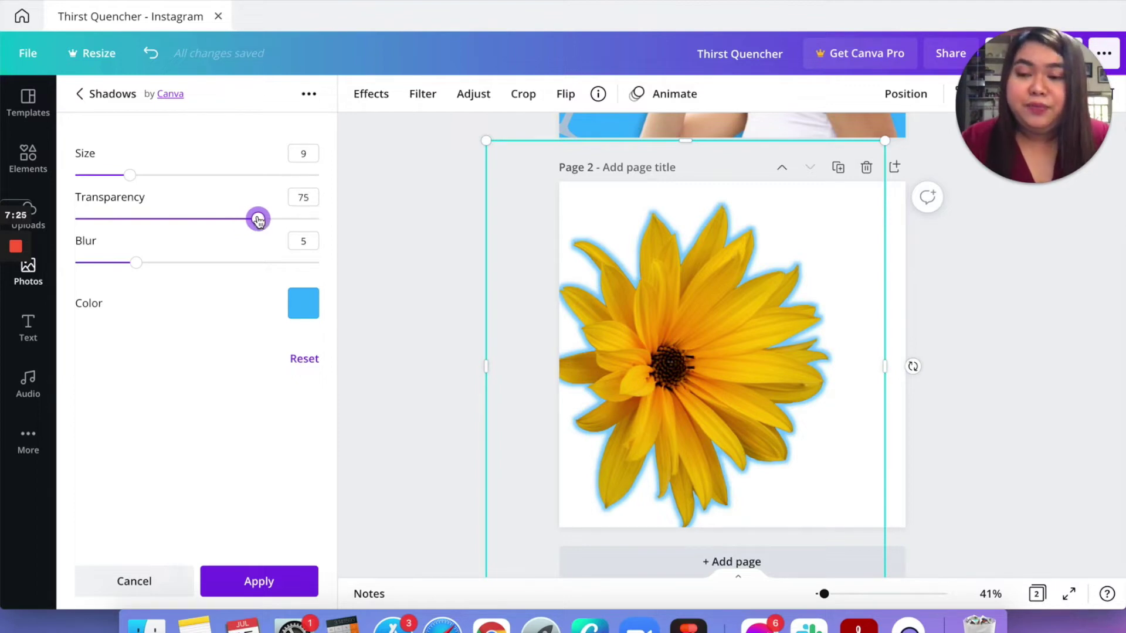
{"action": "left_click_drag", "start_coordinate": [258, 221], "coordinate": [258, 221]}
{"action": "left_click_drag", "start_coordinate": [129, 175], "coordinate": [150, 177]}
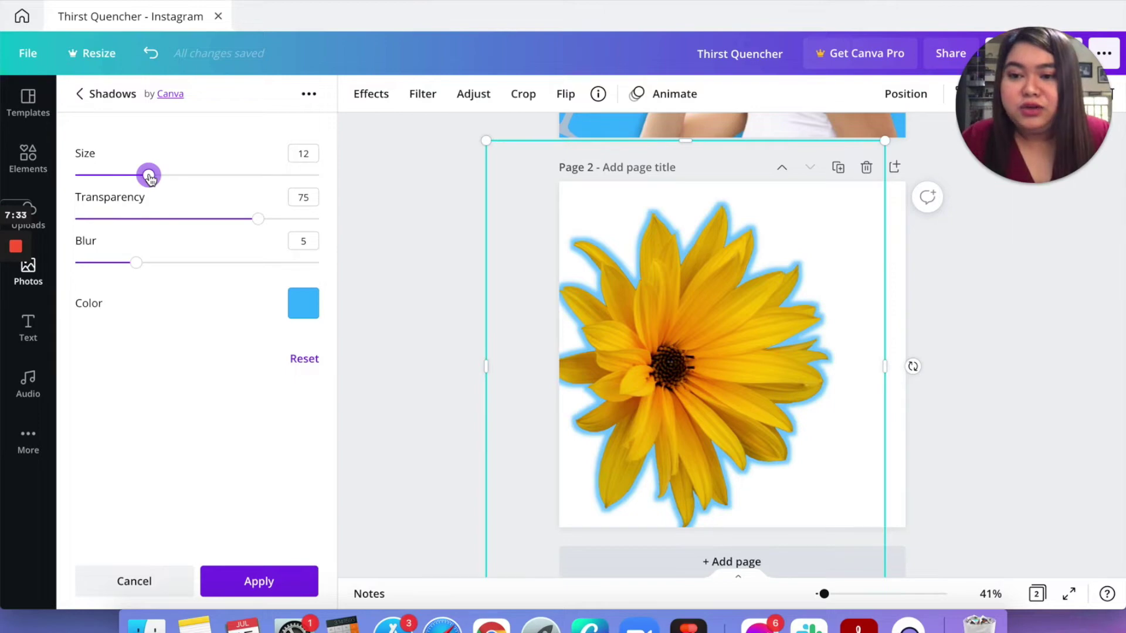
{"action": "left_click_drag", "start_coordinate": [137, 263], "coordinate": [188, 269]}
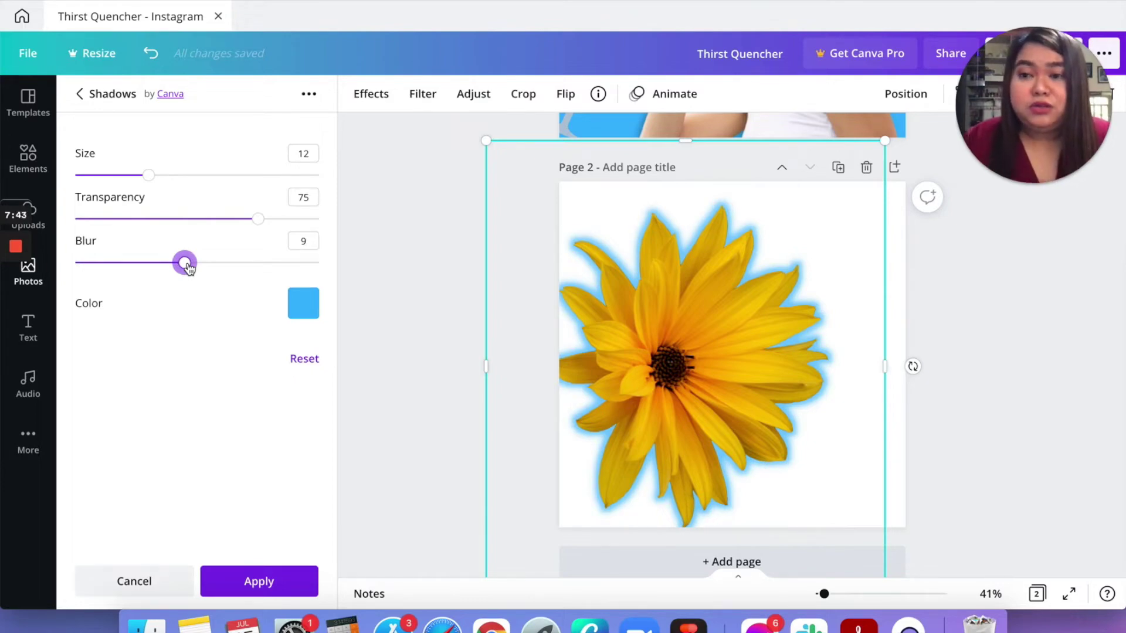
{"action": "left_click_drag", "start_coordinate": [186, 267], "coordinate": [186, 267]}
{"action": "left_click_drag", "start_coordinate": [148, 174], "coordinate": [179, 174]}
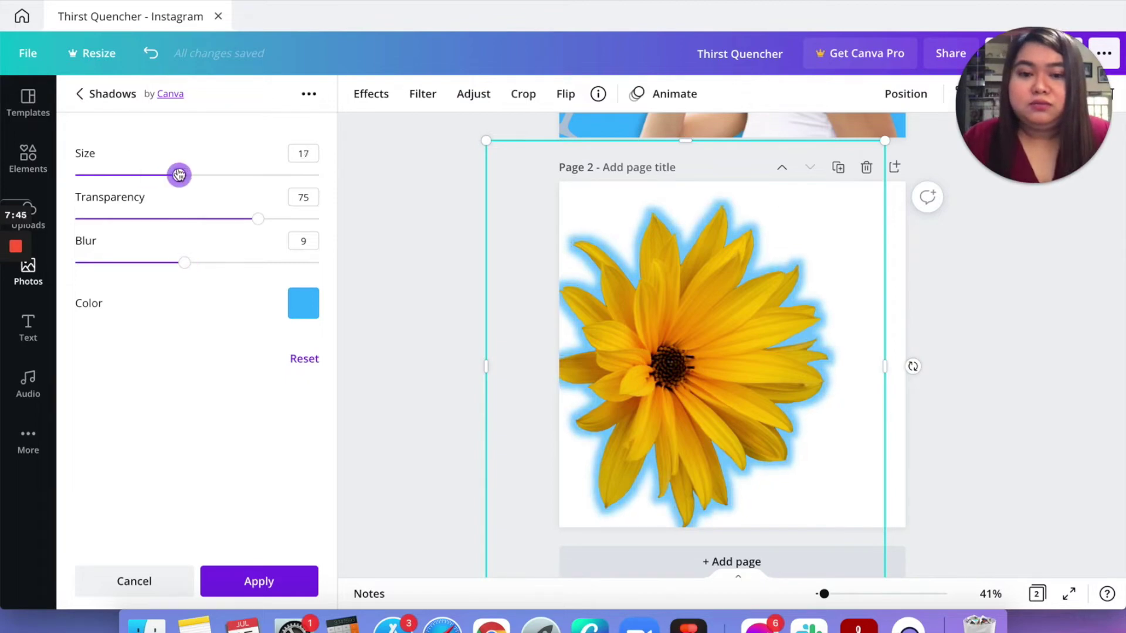
Step: Apply the glow to the flower photo and move the flower toward the center of page 2
{"action": "left_click", "coordinate": [258, 581]}
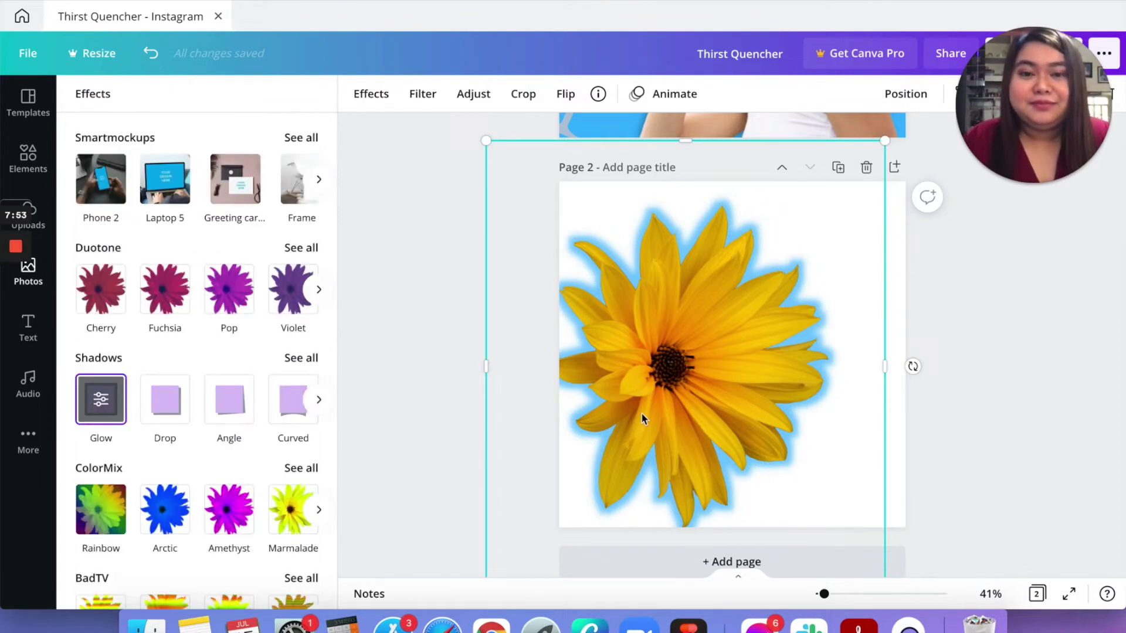
{"action": "left_click_drag", "start_coordinate": [735, 387], "coordinate": [767, 424]}
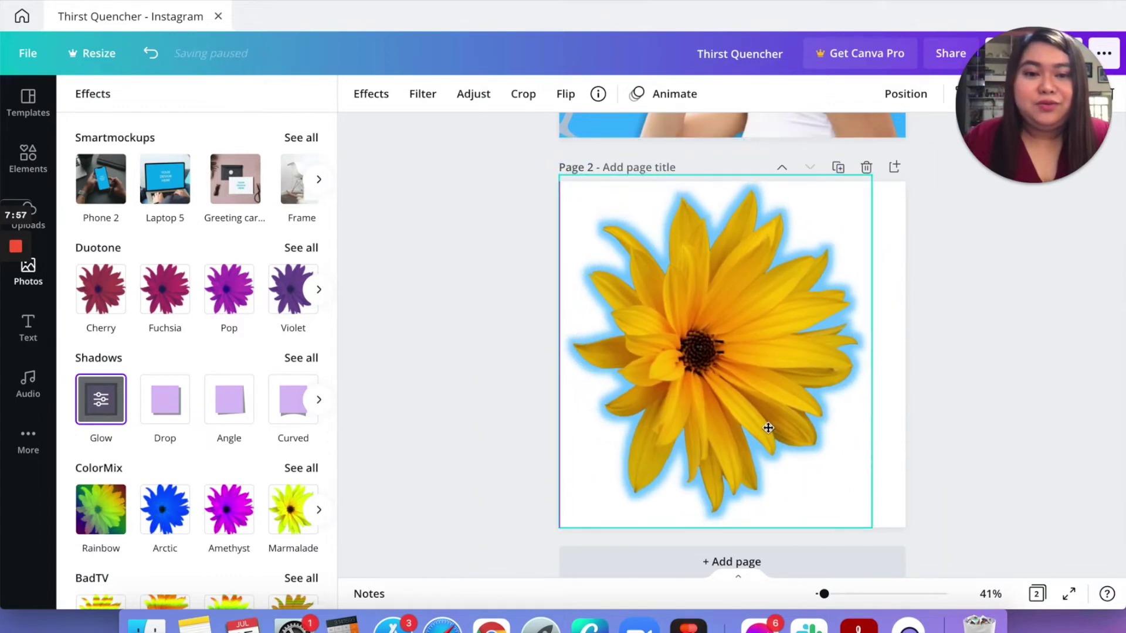